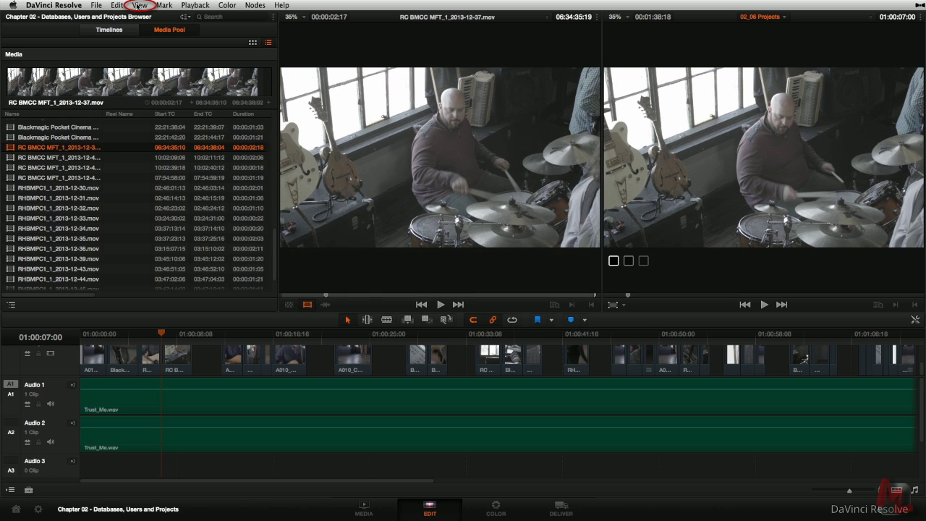
# - Reset the Edit page UI layout to its default from View > User Interface Layout
pyautogui.click(138, 5)
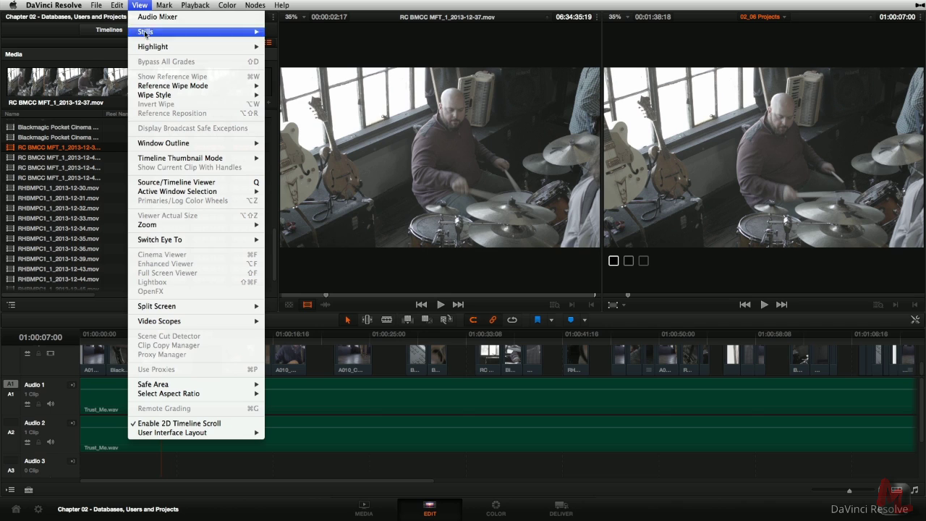
pyautogui.moveTo(158, 434)
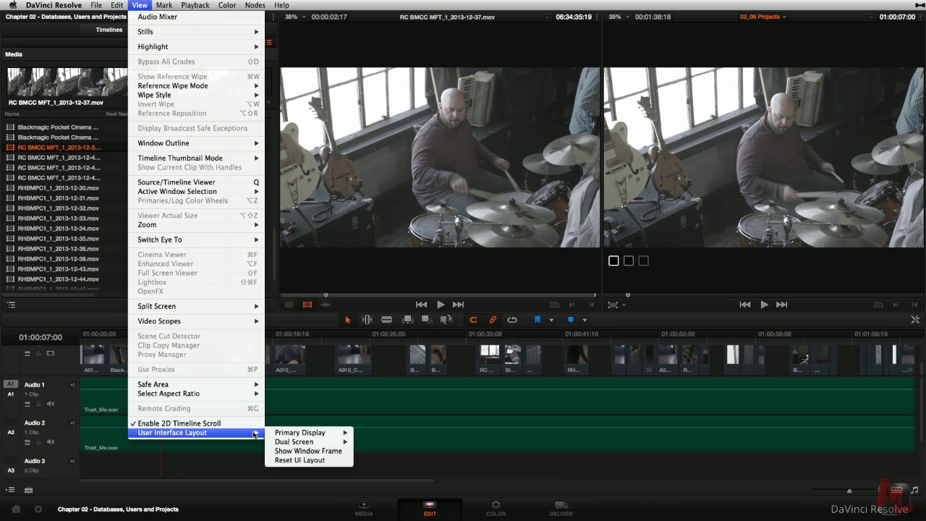
pyautogui.moveTo(280, 435)
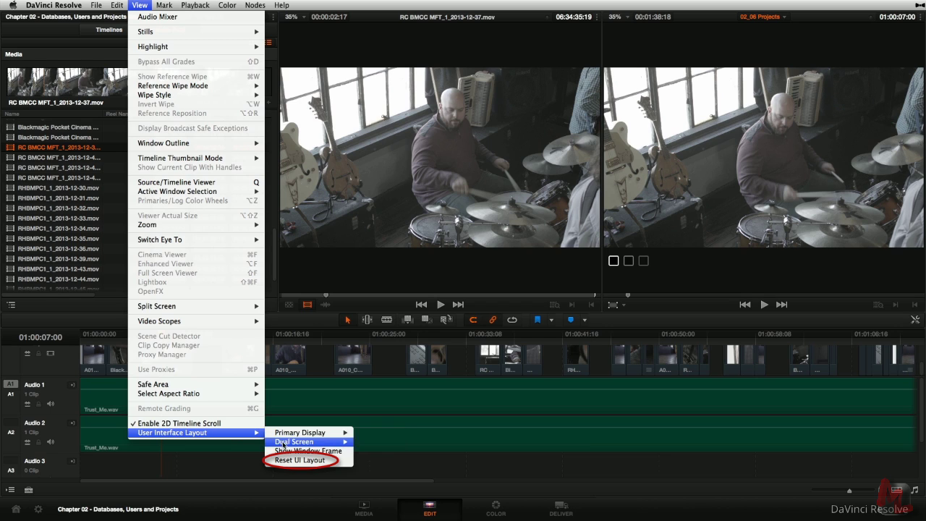
pyautogui.click(324, 462)
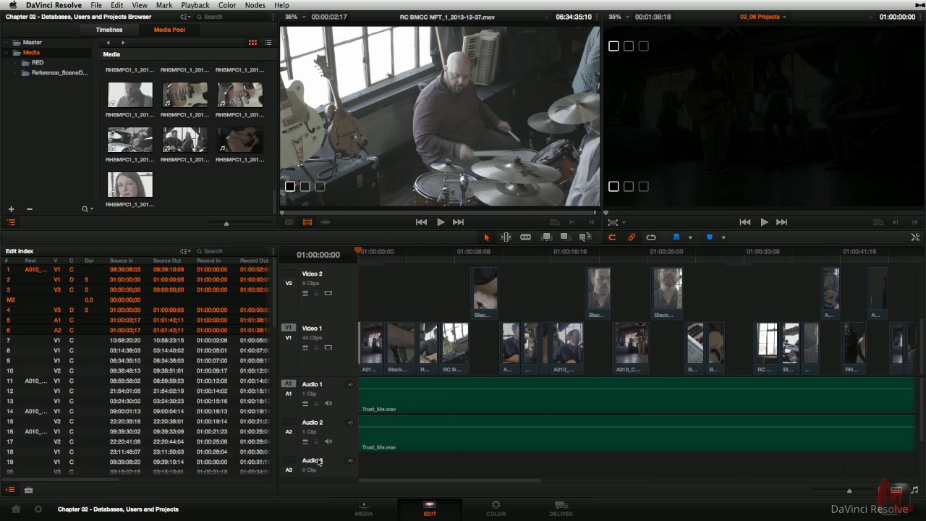
# - Set the Resolve primary display to Display 2, moving the interface off this screen
pyautogui.click(140, 5)
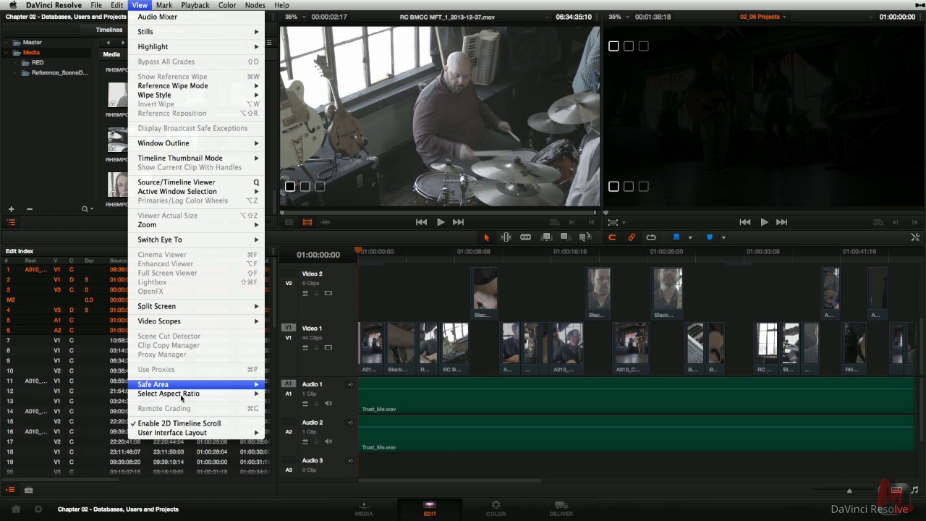
pyautogui.moveTo(193, 434)
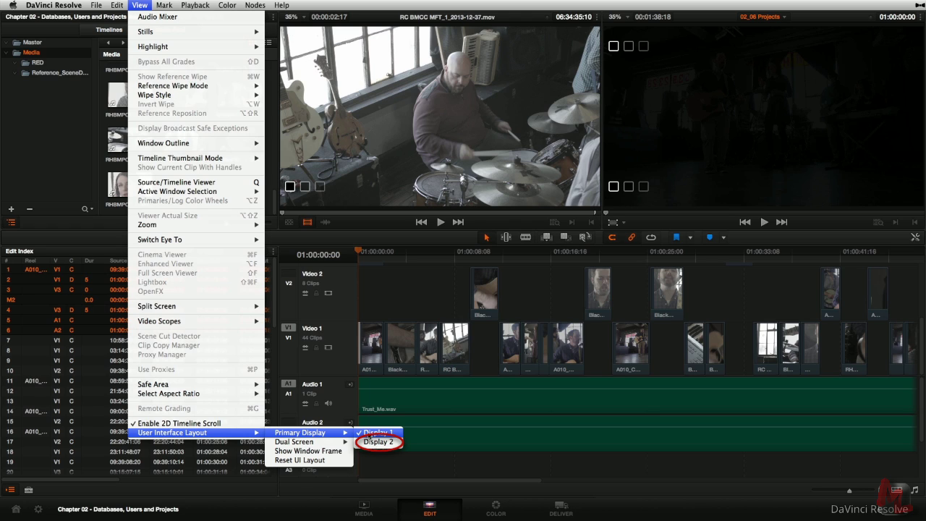
pyautogui.click(371, 445)
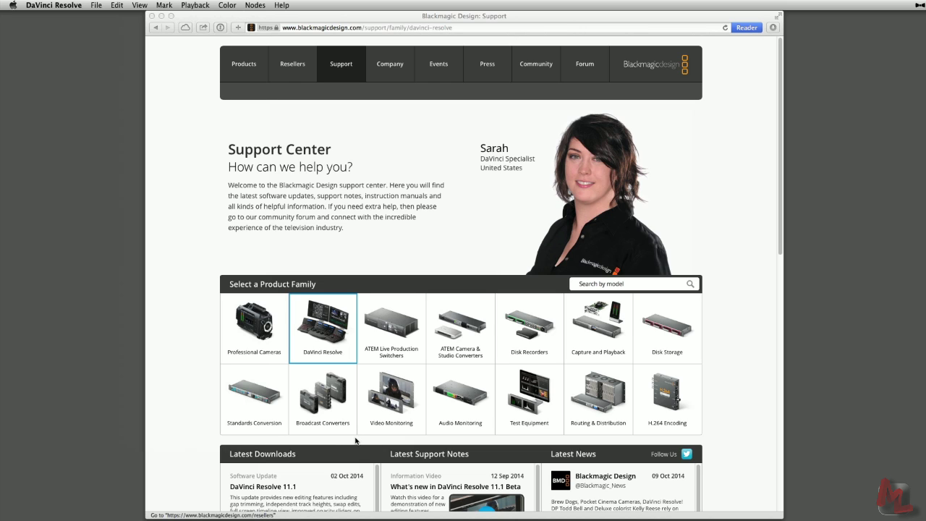
# - Bring the interface back to Display 1 and turn Dual Screen on
pyautogui.click(139, 5)
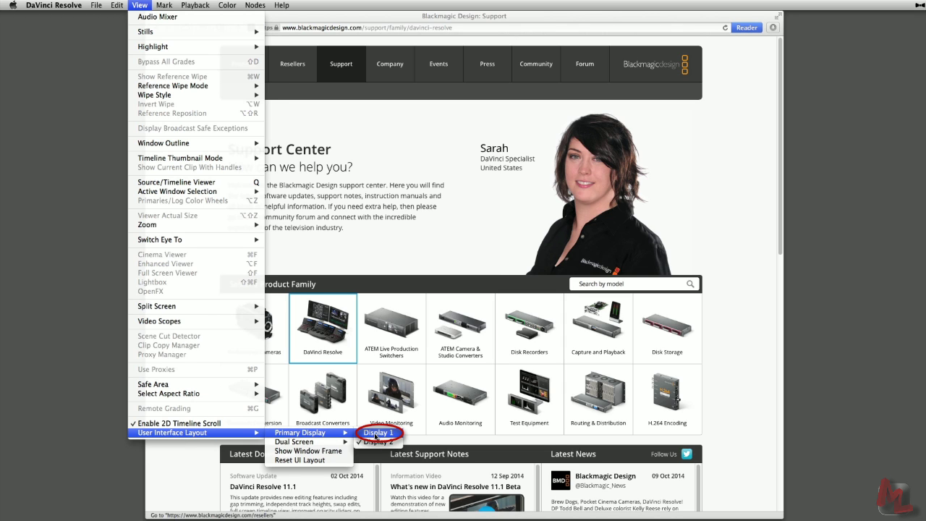
pyautogui.click(376, 432)
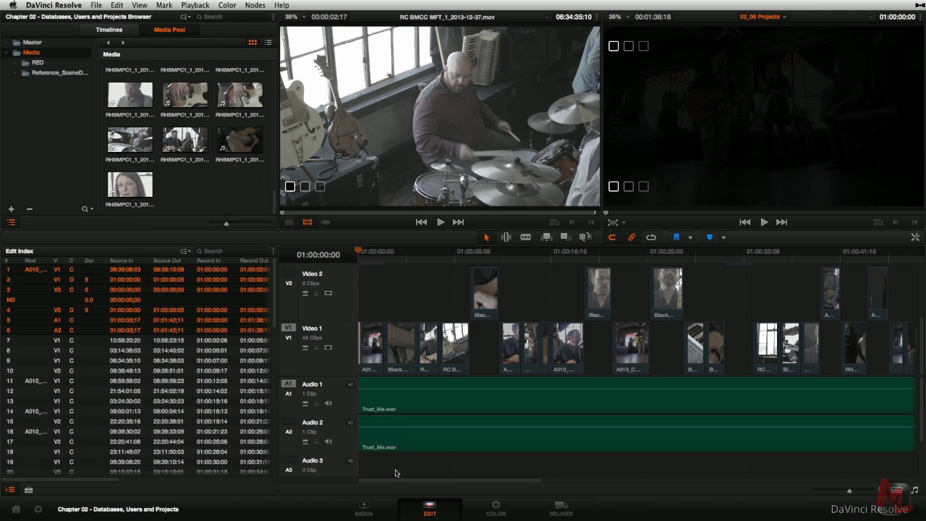
pyautogui.click(139, 5)
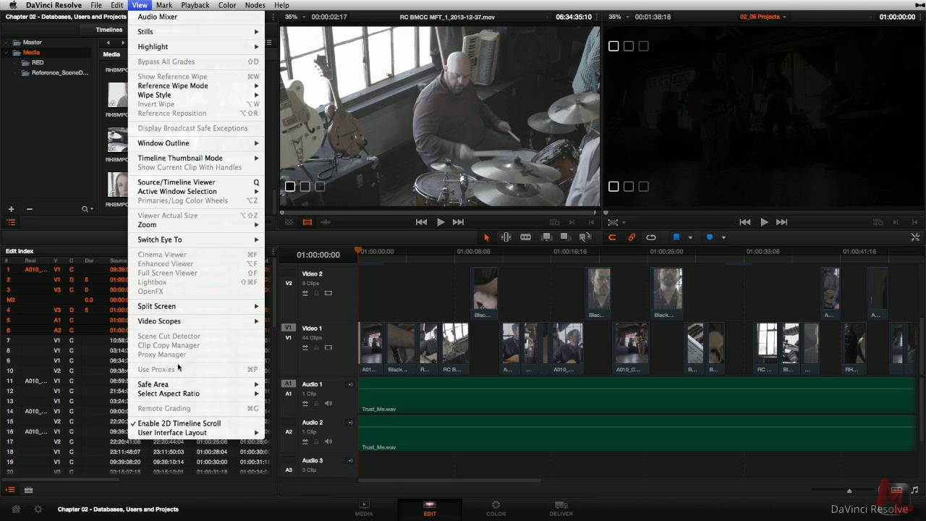
pyautogui.moveTo(183, 433)
pyautogui.moveTo(307, 442)
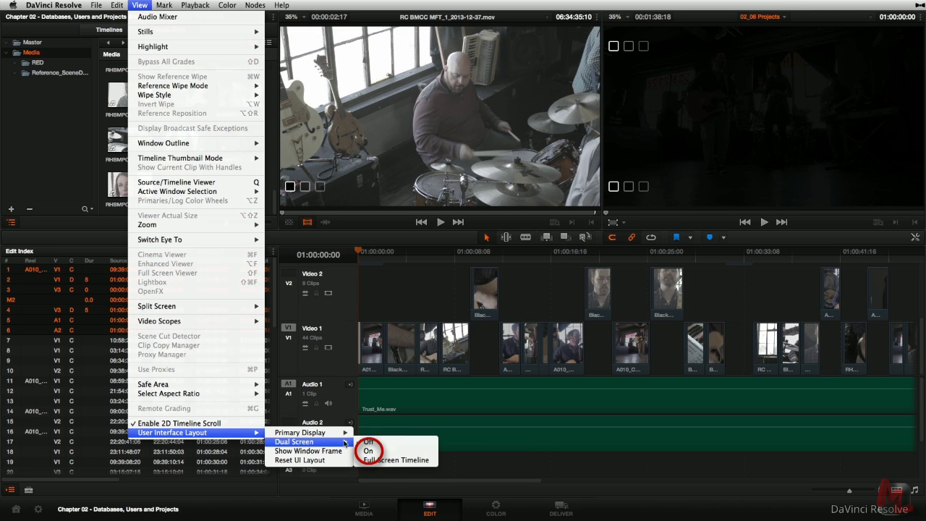
pyautogui.click(383, 455)
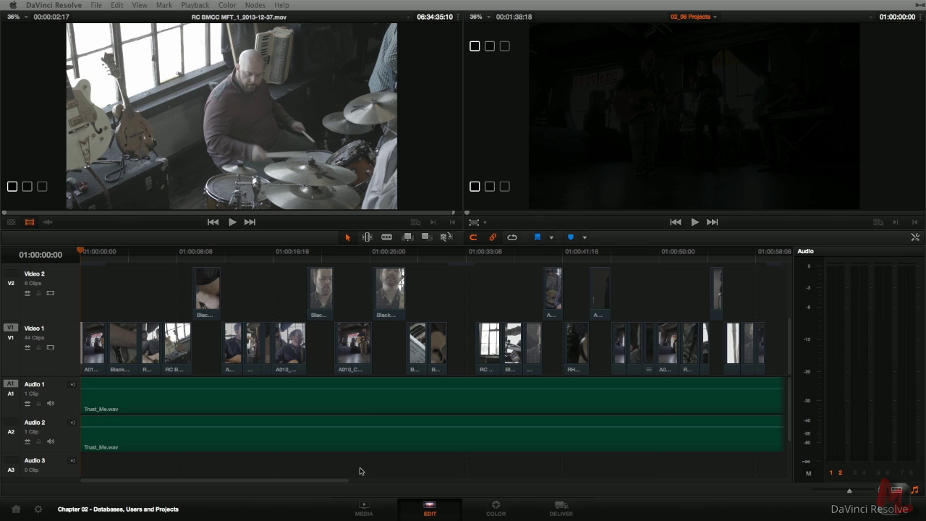
pyautogui.click(137, 5)
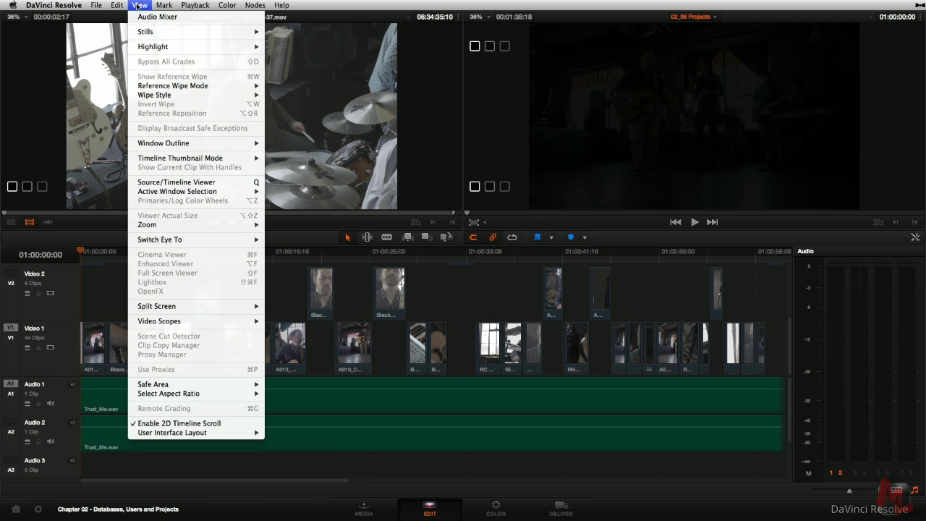
pyautogui.moveTo(304, 433)
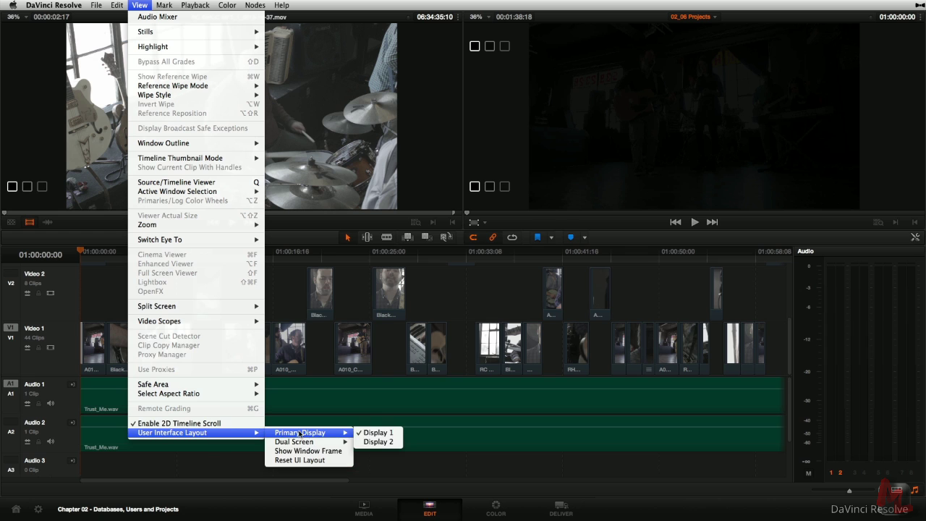
pyautogui.click(371, 441)
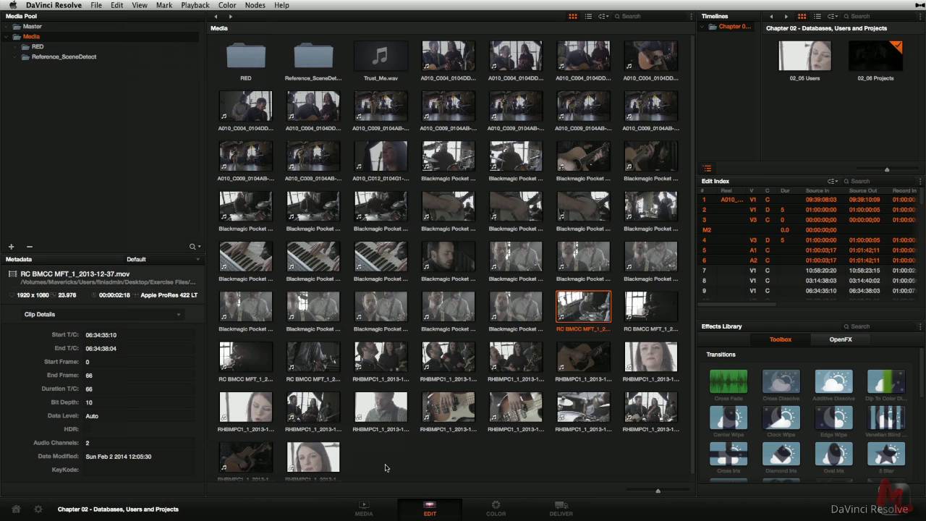
pyautogui.click(140, 5)
pyautogui.click(381, 440)
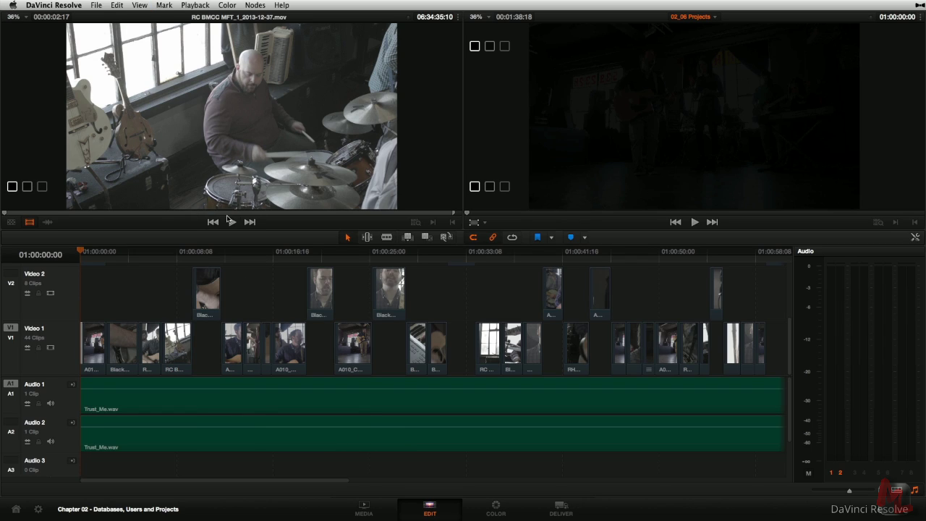
pyautogui.click(140, 5)
pyautogui.moveTo(226, 434)
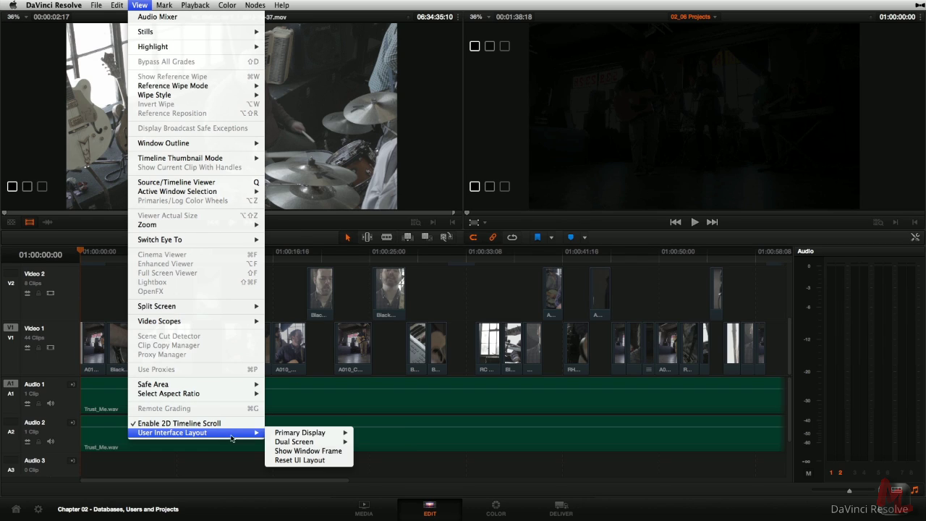
pyautogui.moveTo(311, 443)
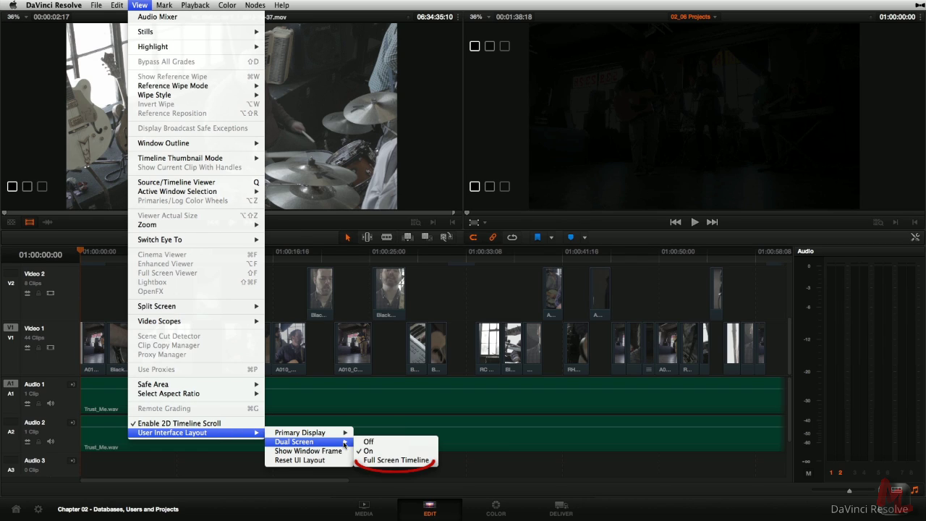
# - Switch to Full Screen Timeline with audio meters hidden, then return to the media-panel layout
pyautogui.click(388, 461)
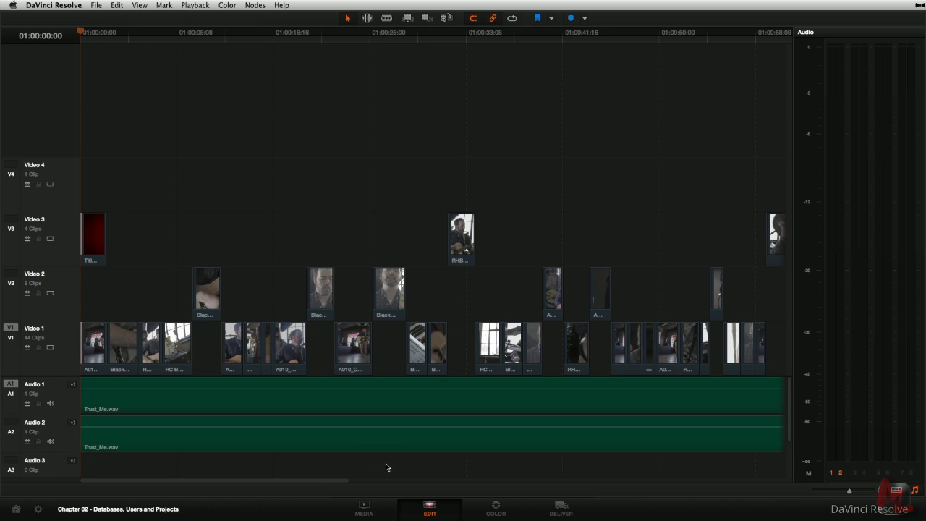
pyautogui.click(915, 490)
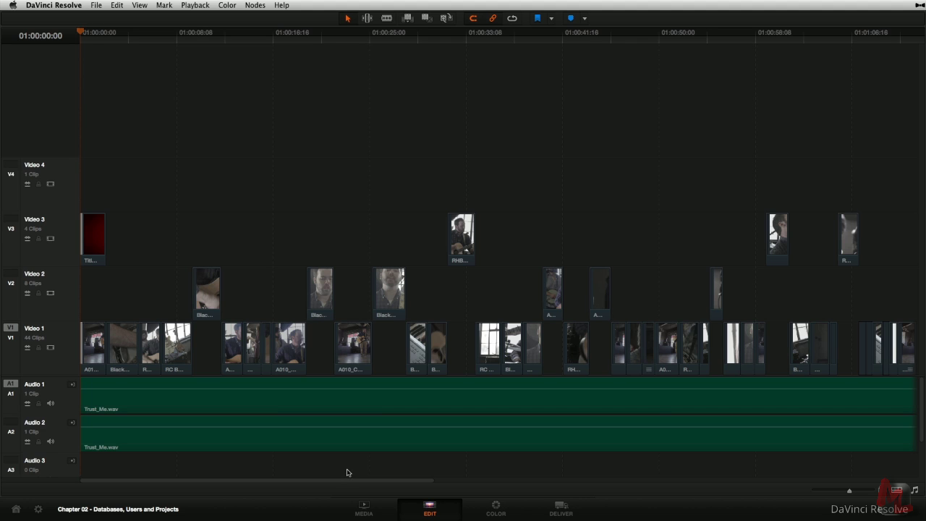
pyautogui.click(139, 5)
pyautogui.moveTo(248, 434)
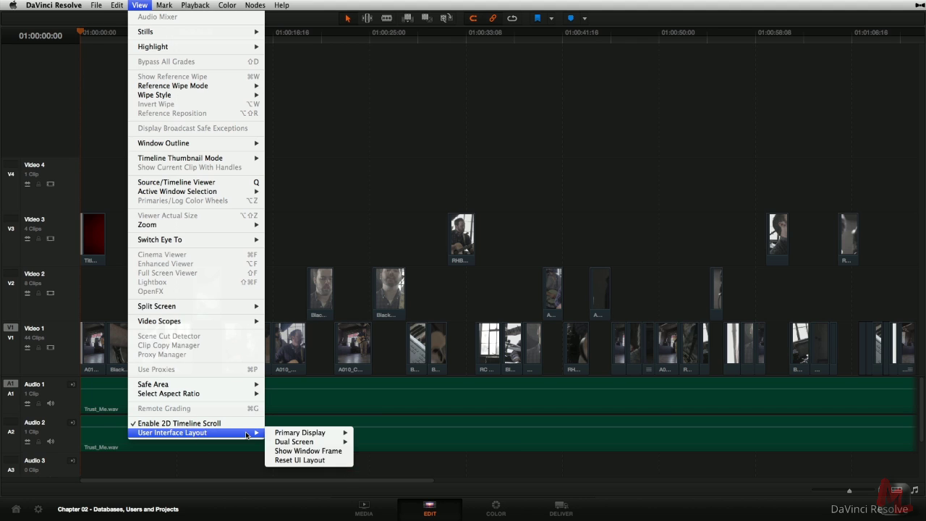
pyautogui.moveTo(313, 434)
pyautogui.click(379, 441)
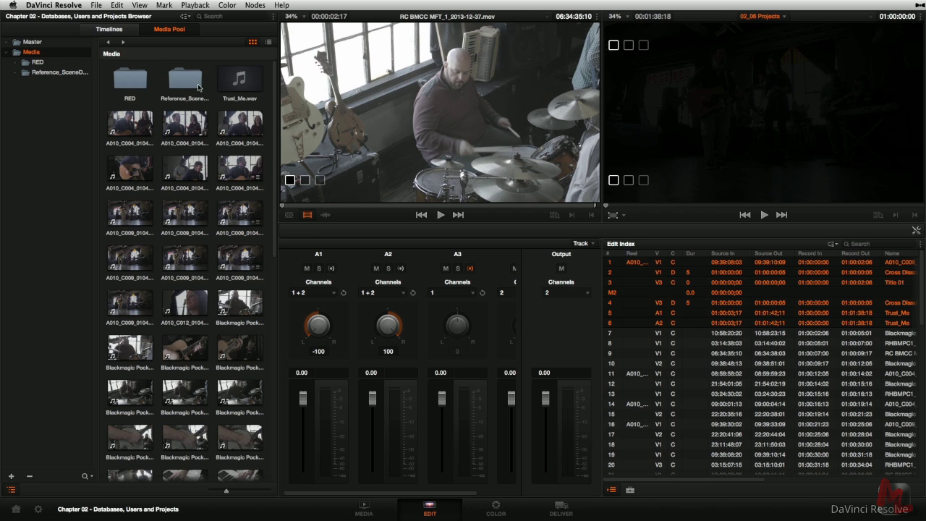
# - Make Display 1 the primary display and turn Dual Screen off
pyautogui.click(140, 5)
pyautogui.moveTo(207, 433)
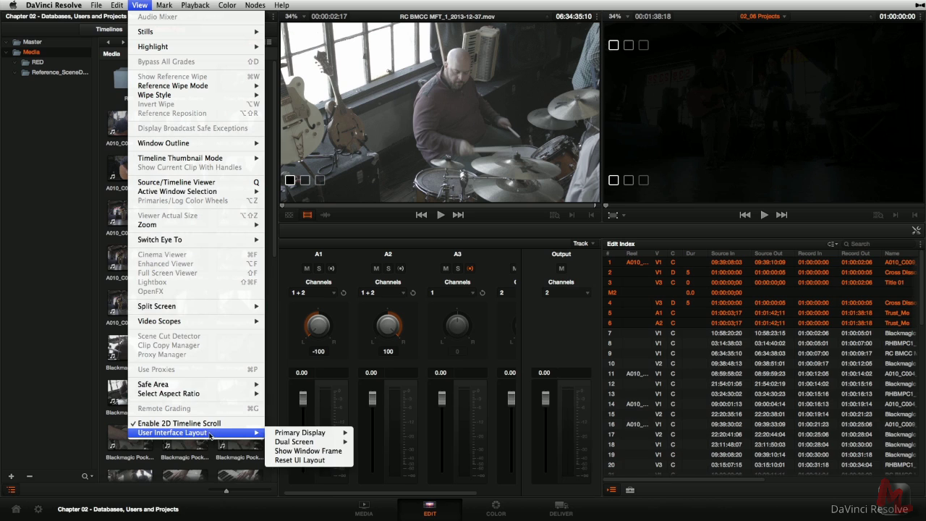
pyautogui.moveTo(300, 434)
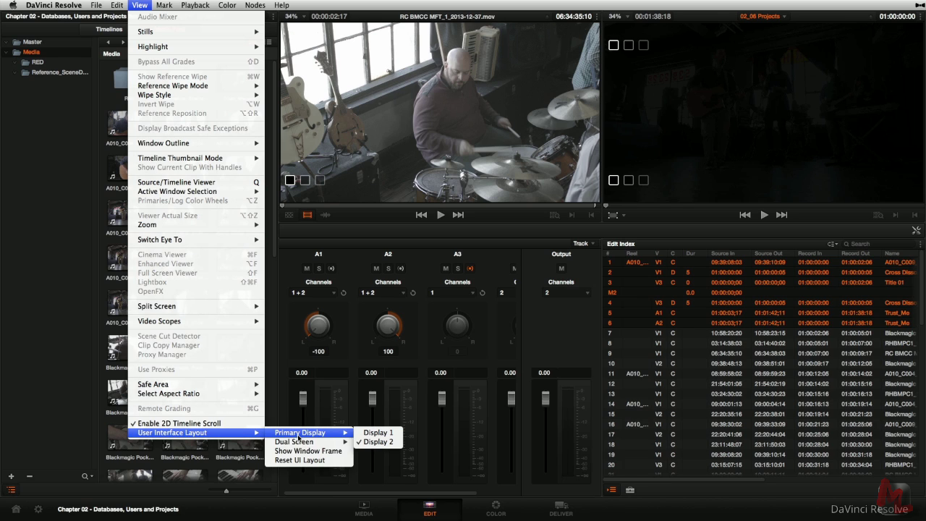
pyautogui.click(370, 433)
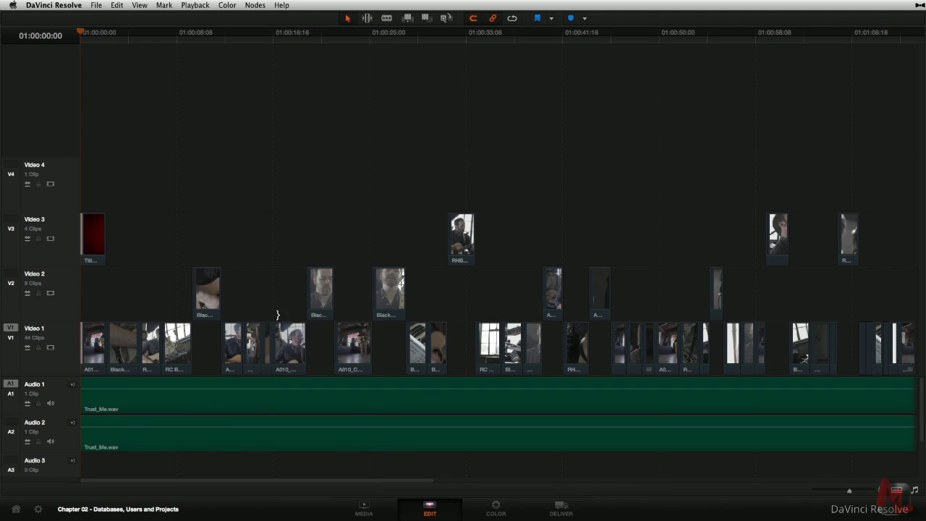
pyautogui.click(136, 7)
pyautogui.moveTo(217, 433)
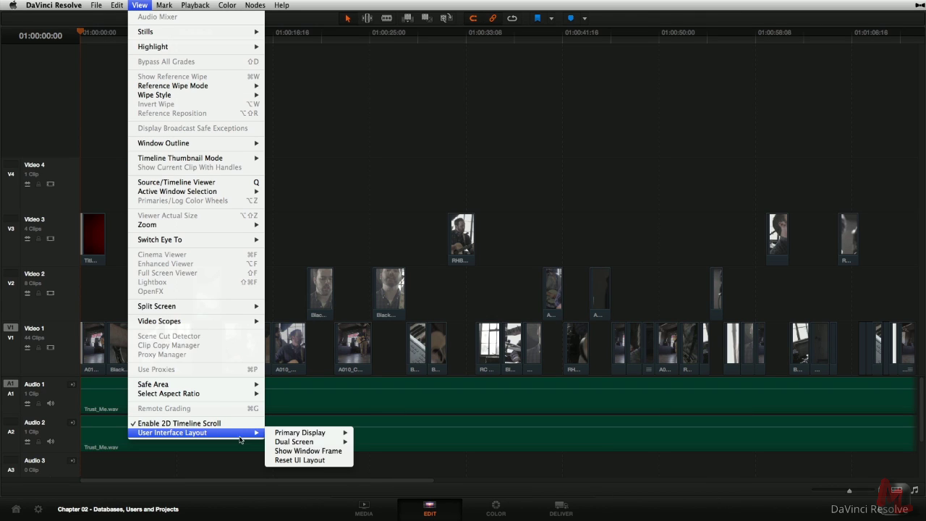
pyautogui.moveTo(336, 443)
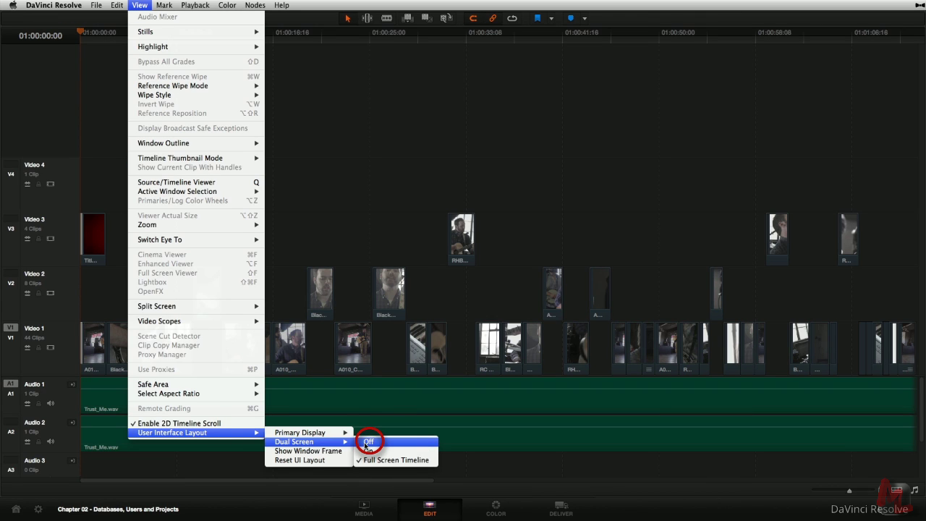
pyautogui.click(368, 442)
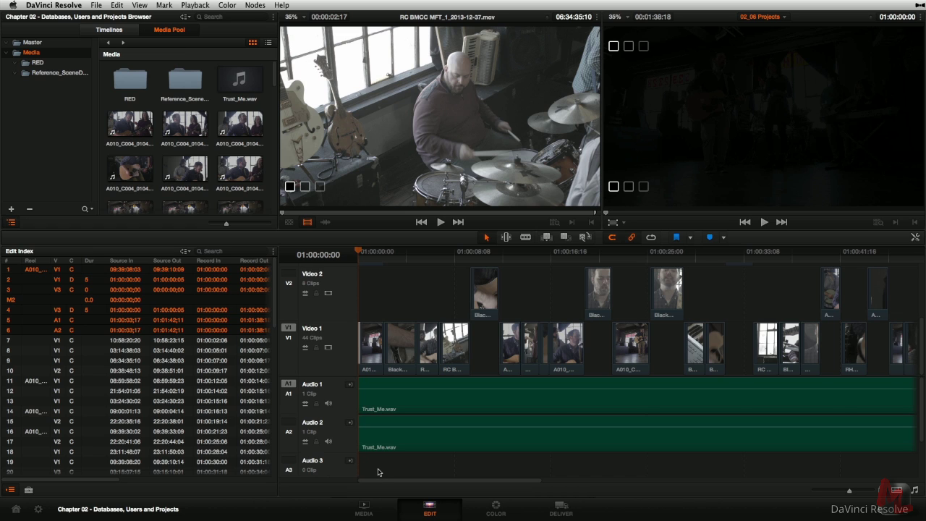
# - In Safari, open the DaVinci Resolve 11.1 release notes from Latest Downloads
pyautogui.press('super+Tab')
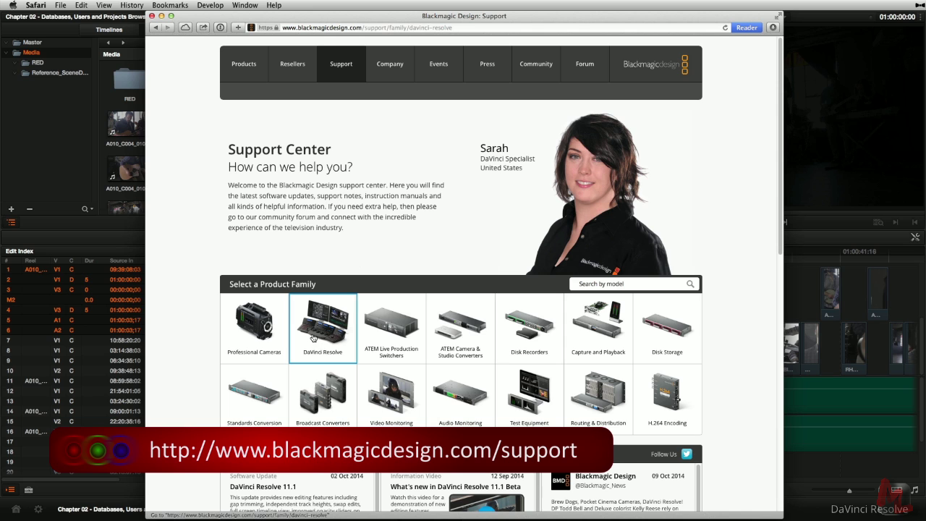
pyautogui.scroll(-1, 781, 159)
pyautogui.scroll(-5, 781, 159)
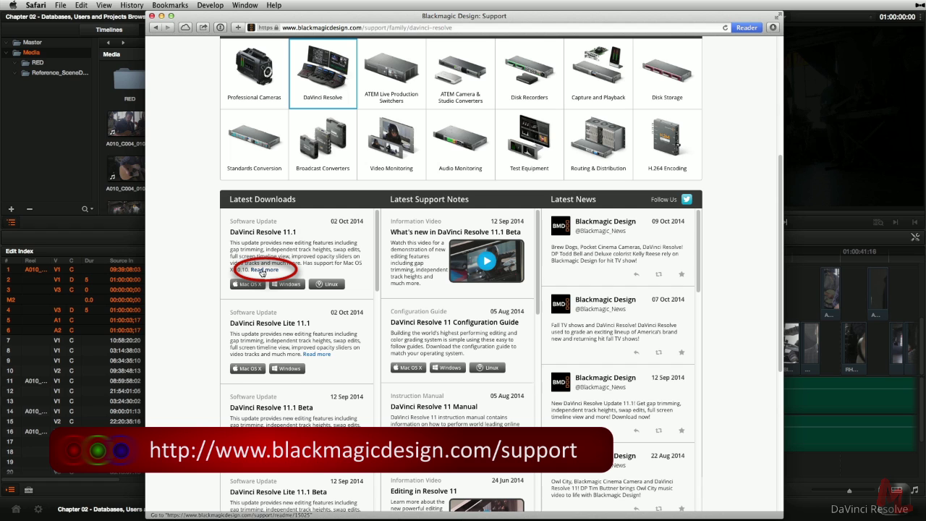
pyautogui.click(266, 270)
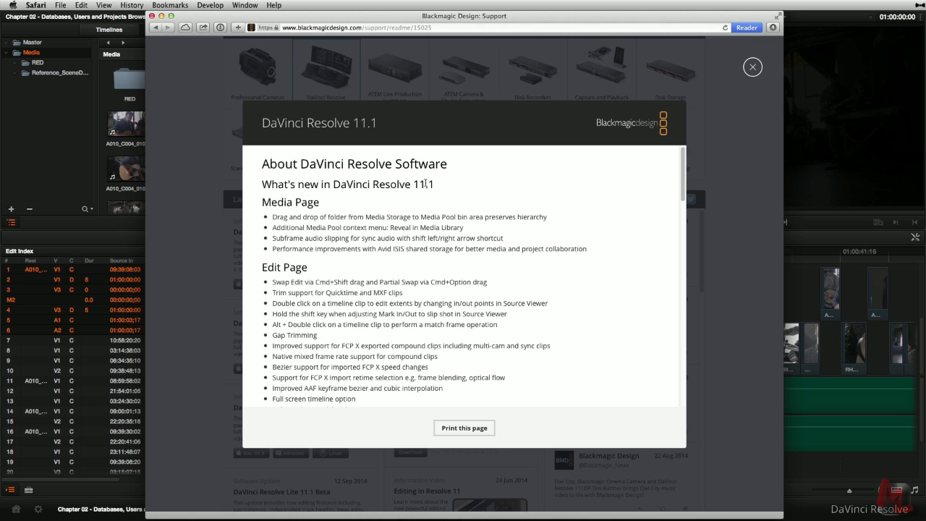
# - Scroll the release notes down to the Edit Page improvements list
pyautogui.scroll(-3, 685, 195)
pyautogui.moveTo(685, 196); pyautogui.dragTo(685, 212)
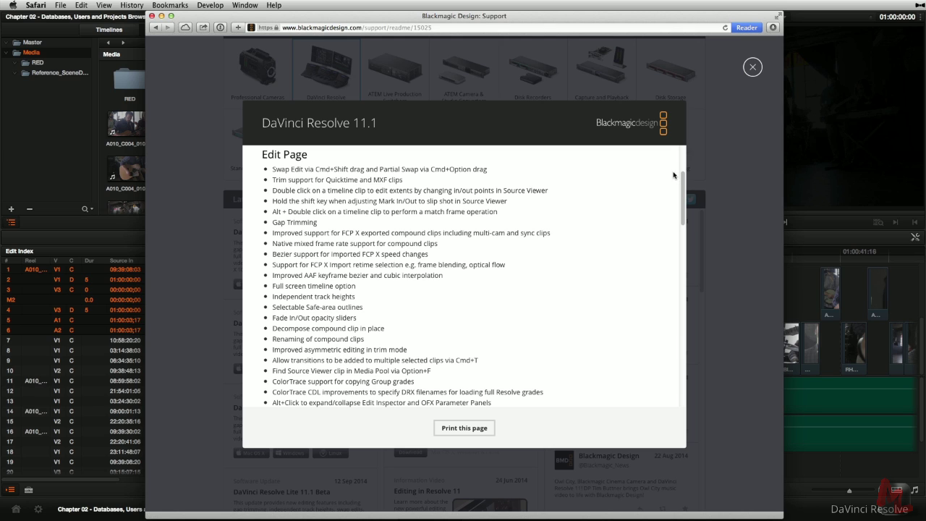
pyautogui.scroll(-1, 681, 191)
pyautogui.scroll(-2, 681, 191)
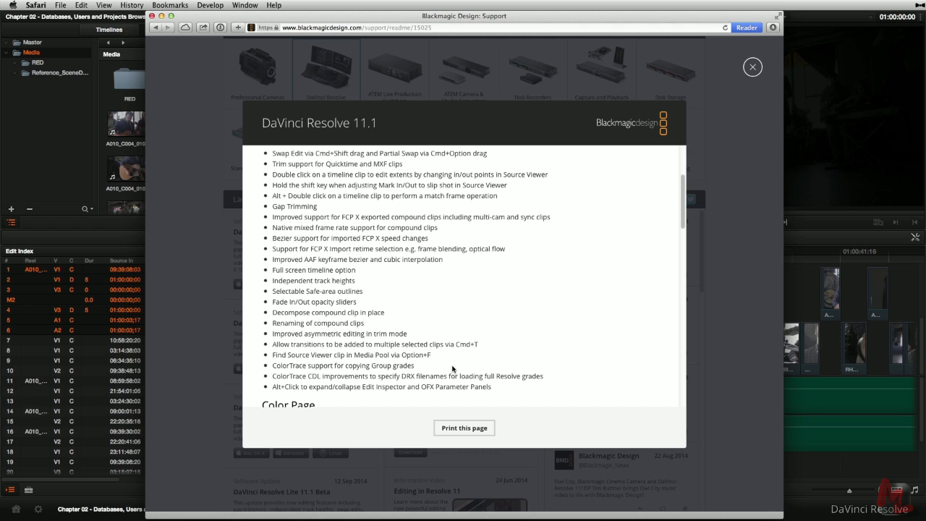
# - Try rearranging Video 1 clips by hand, undo, then shuffle the short third clip before the second
pyautogui.press('super+Tab')
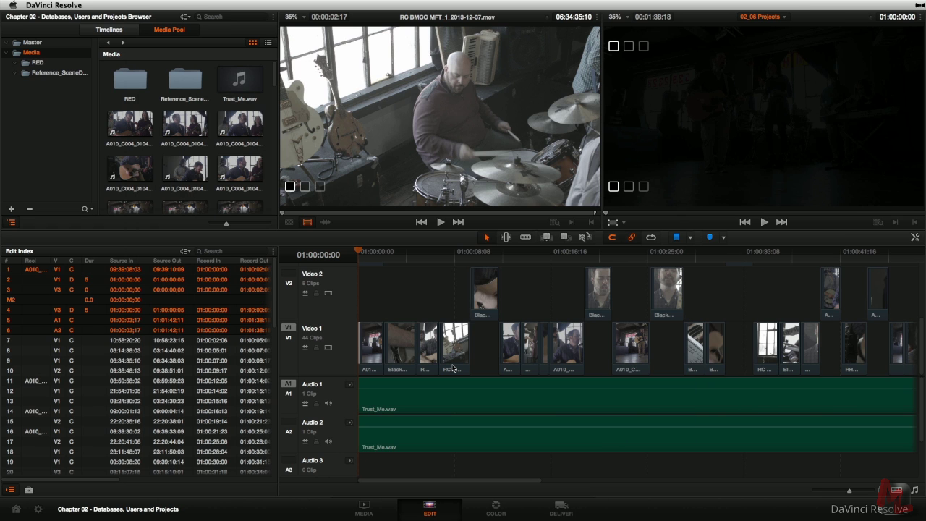
pyautogui.click(429, 360)
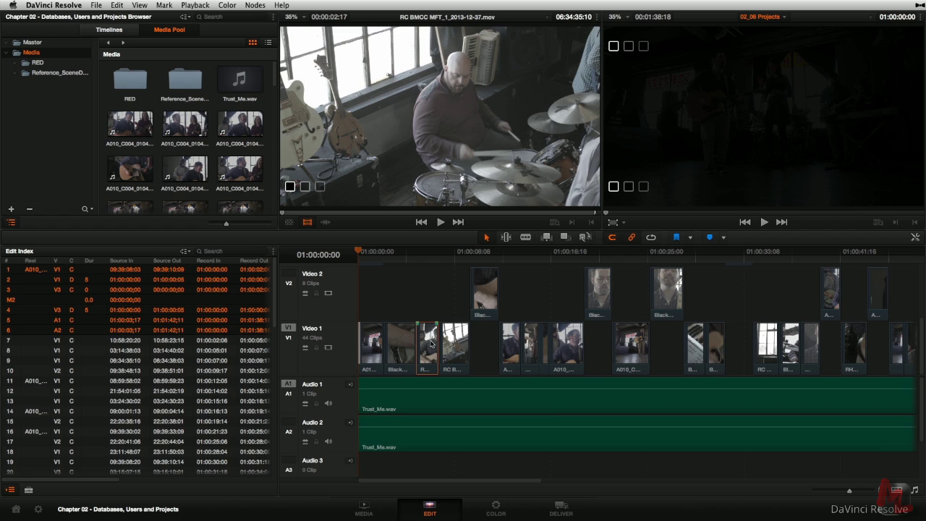
pyautogui.moveTo(429, 350); pyautogui.dragTo(394, 297)
pyautogui.moveTo(400, 346); pyautogui.dragTo(420, 342)
pyautogui.moveTo(395, 298); pyautogui.dragTo(389, 331)
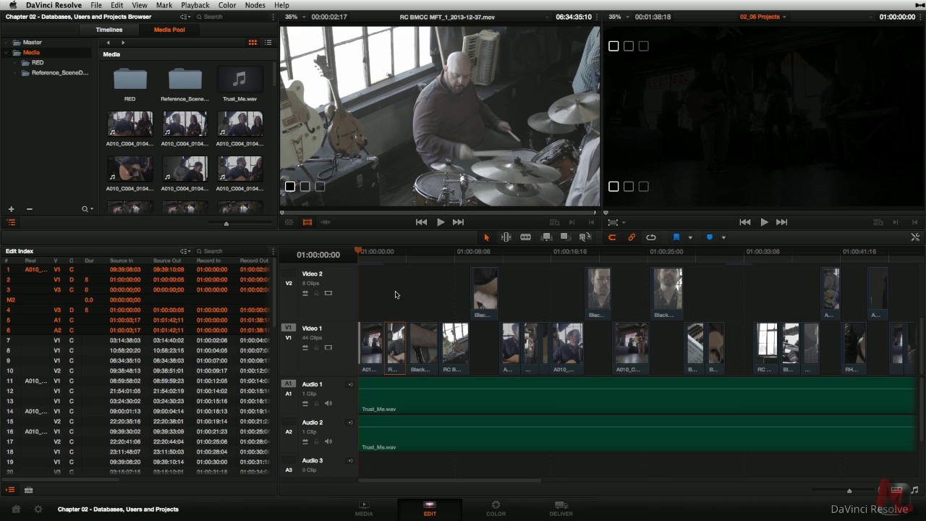
pyautogui.press('super+z')
pyautogui.press('super+z')
pyautogui.press('super+z')
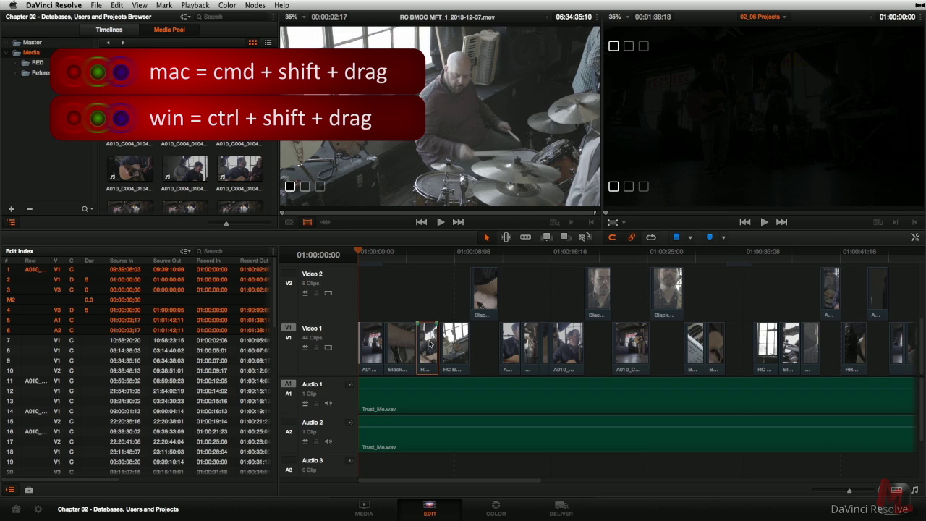
pyautogui.moveTo(429, 345); pyautogui.dragTo(403, 345)
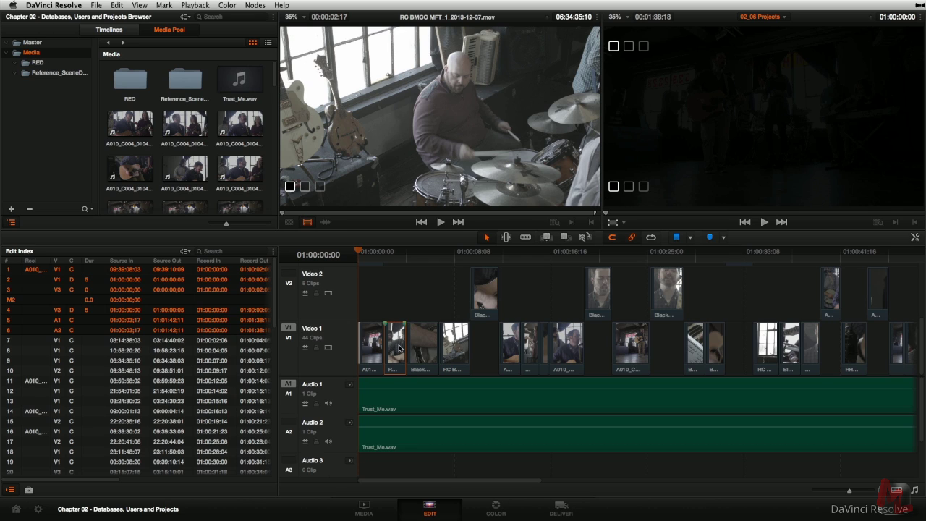
# - Undo the swap, then trial-shuffle the A010 clip into the second Video 1 slot and undo it
pyautogui.press('super+shift+period')
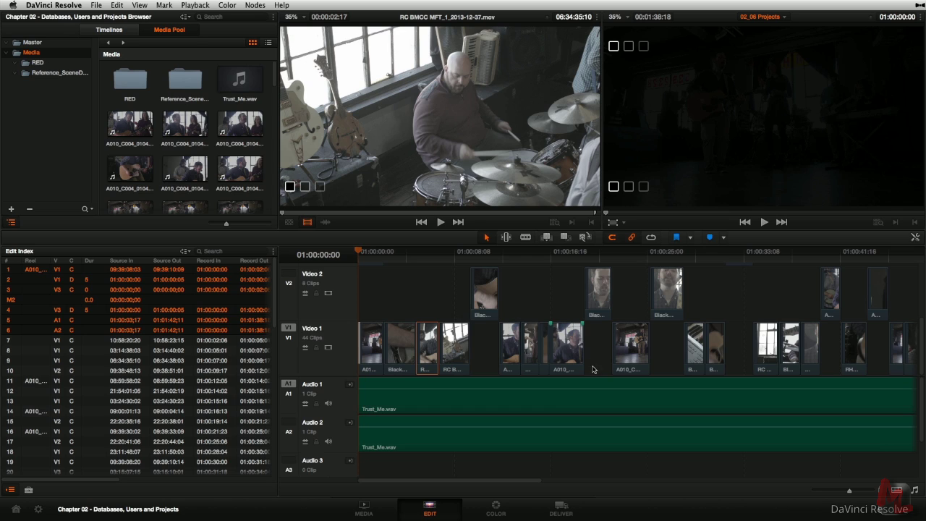
pyautogui.click(567, 348)
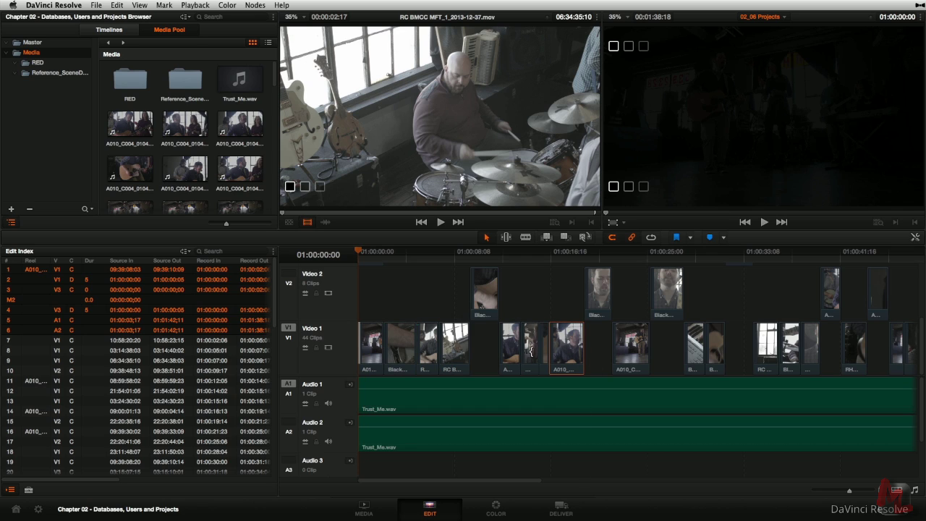
pyautogui.moveTo(571, 350); pyautogui.dragTo(403, 350)
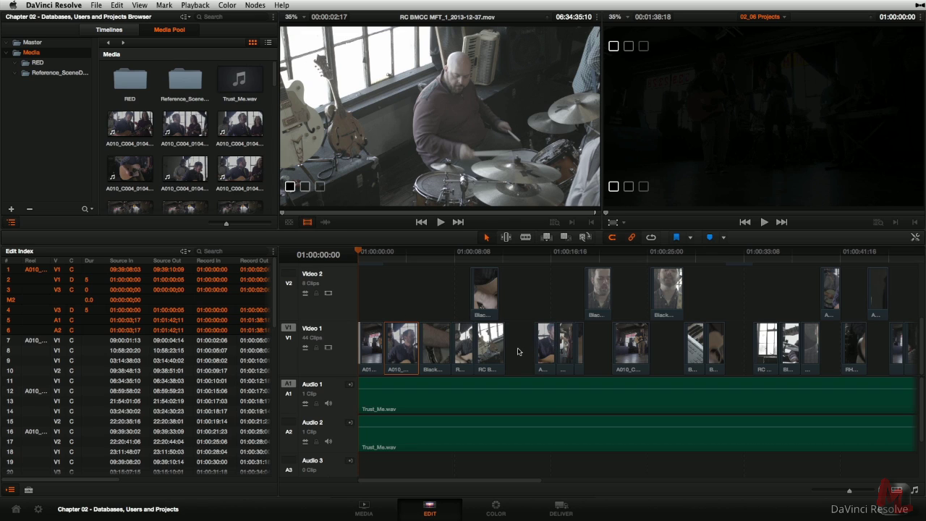
pyautogui.click(404, 355)
pyautogui.press('super+c')
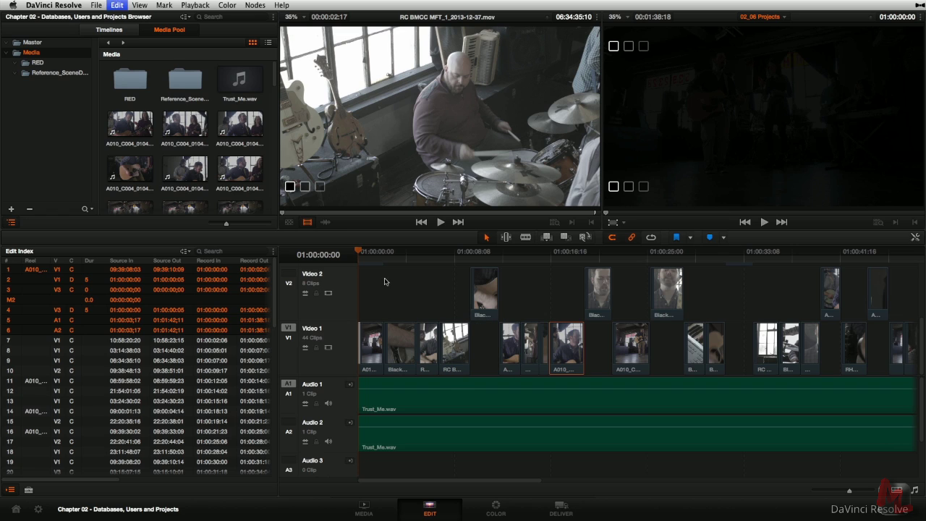